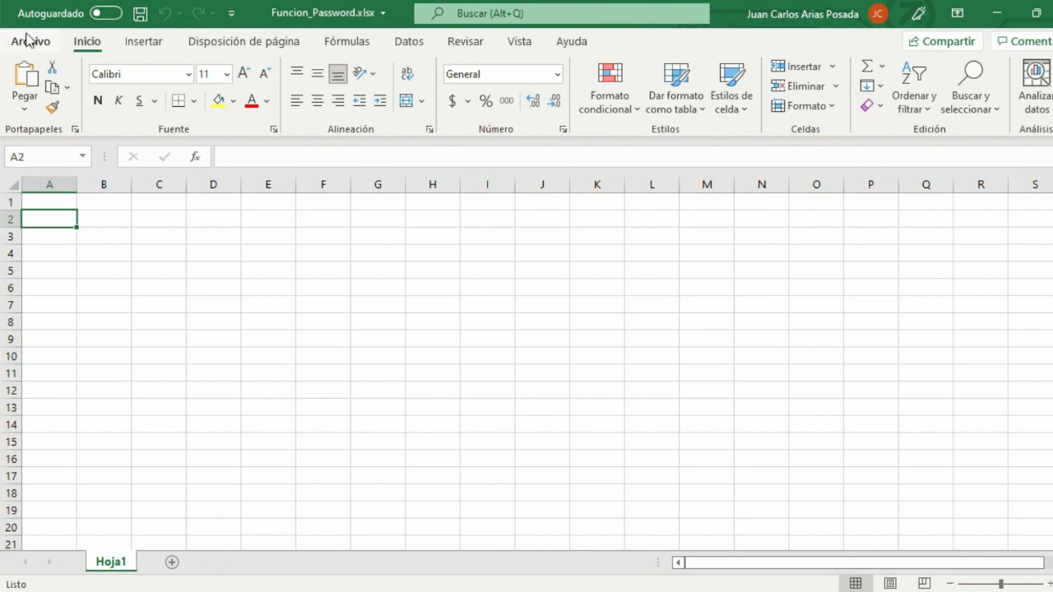
Turn on Programador under Personalizar cinta de opciones in Excel Options, then switch to that tab
left_click(28, 40)
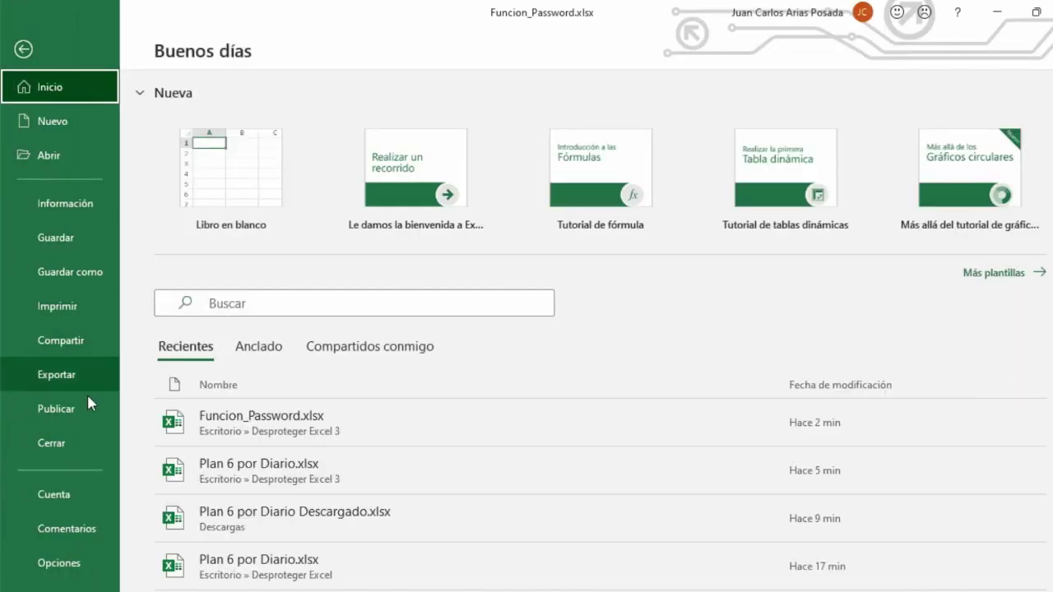
left_click(70, 562)
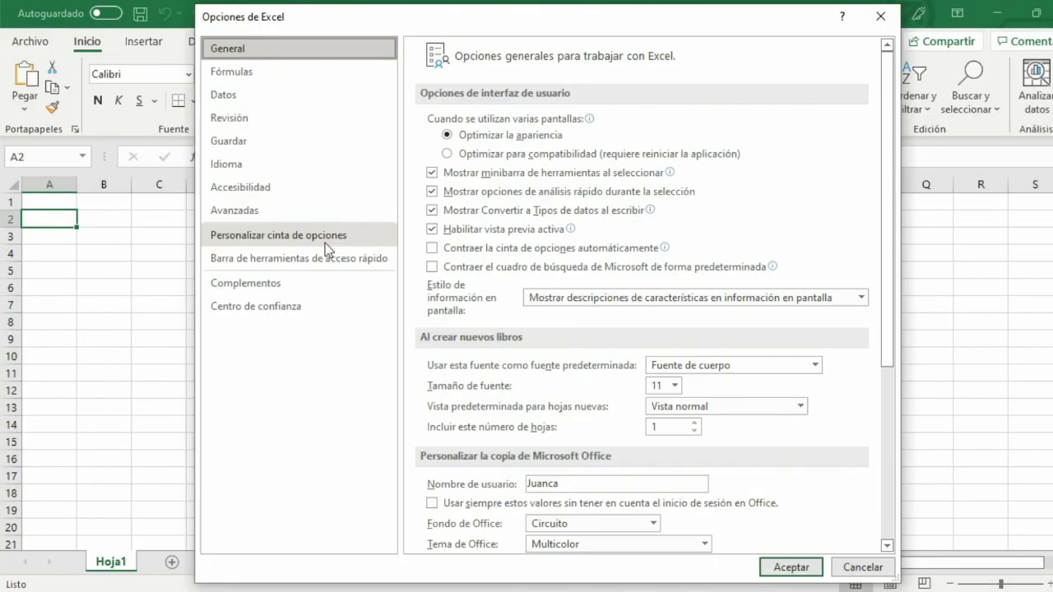
left_click(324, 241)
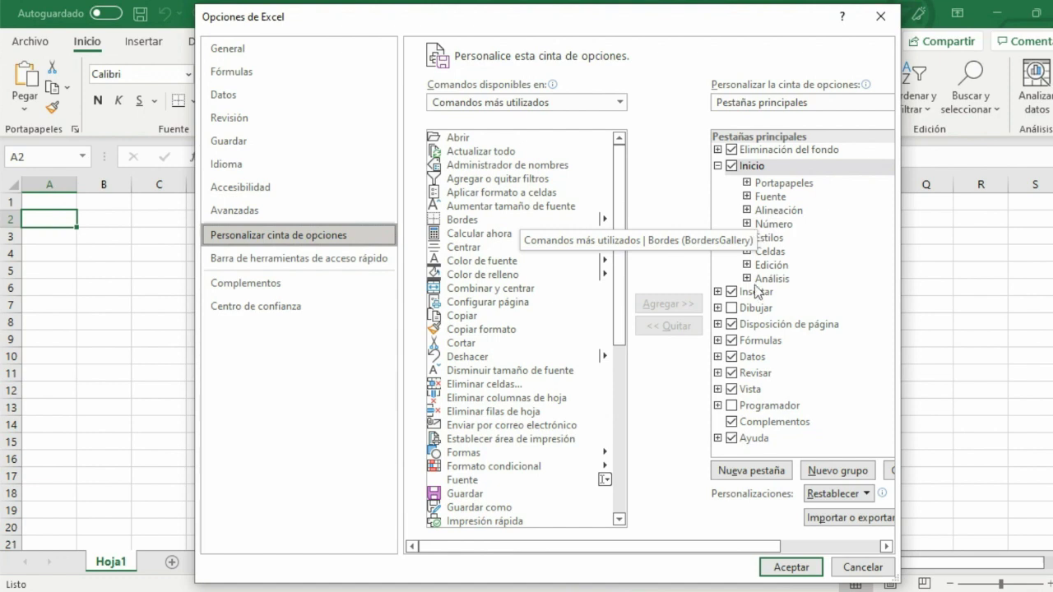
left_click(734, 406)
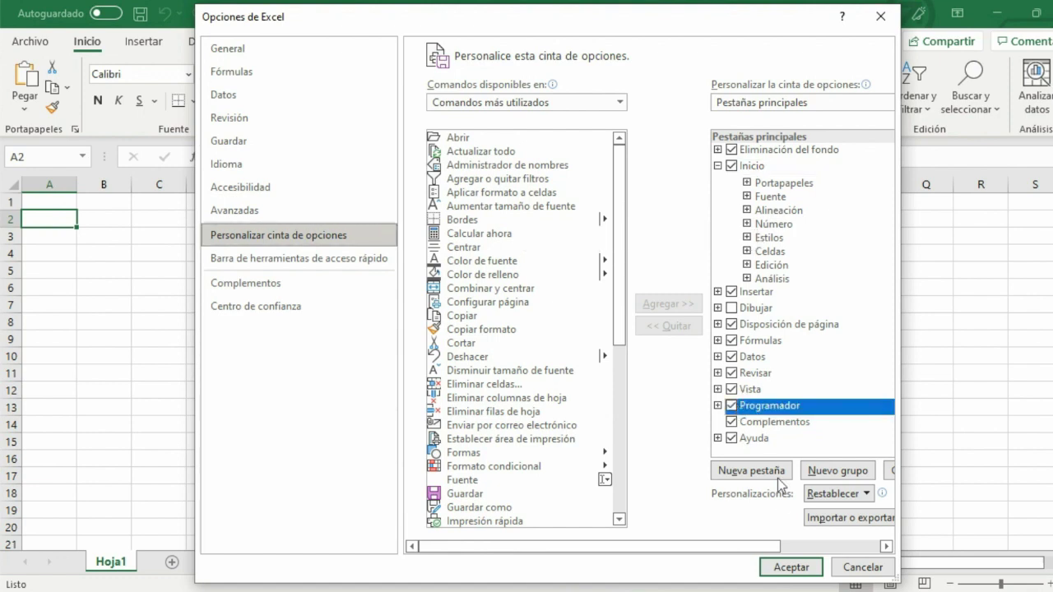
left_click(786, 567)
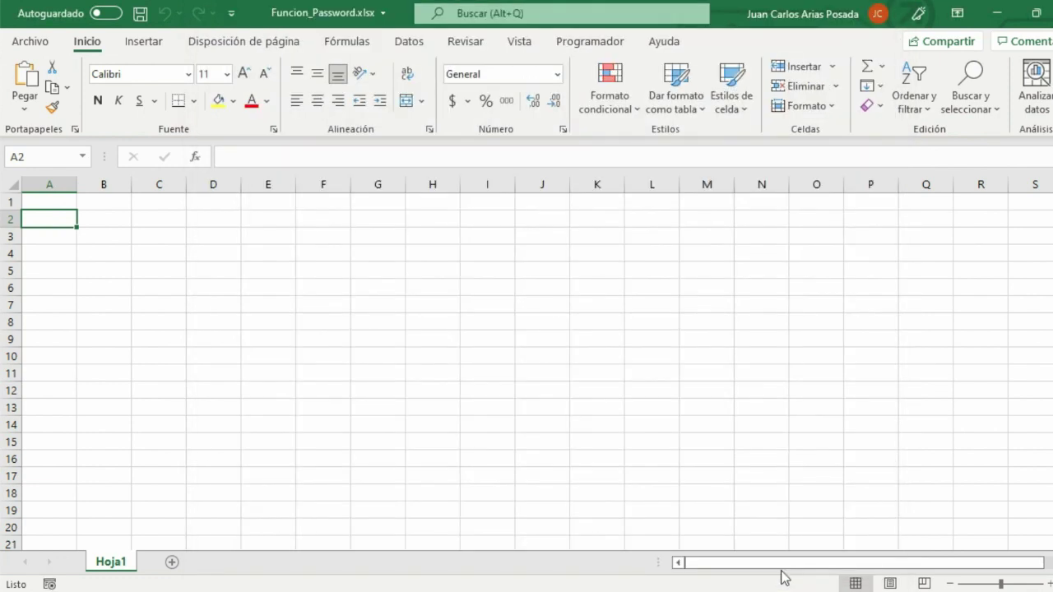
left_click(569, 50)
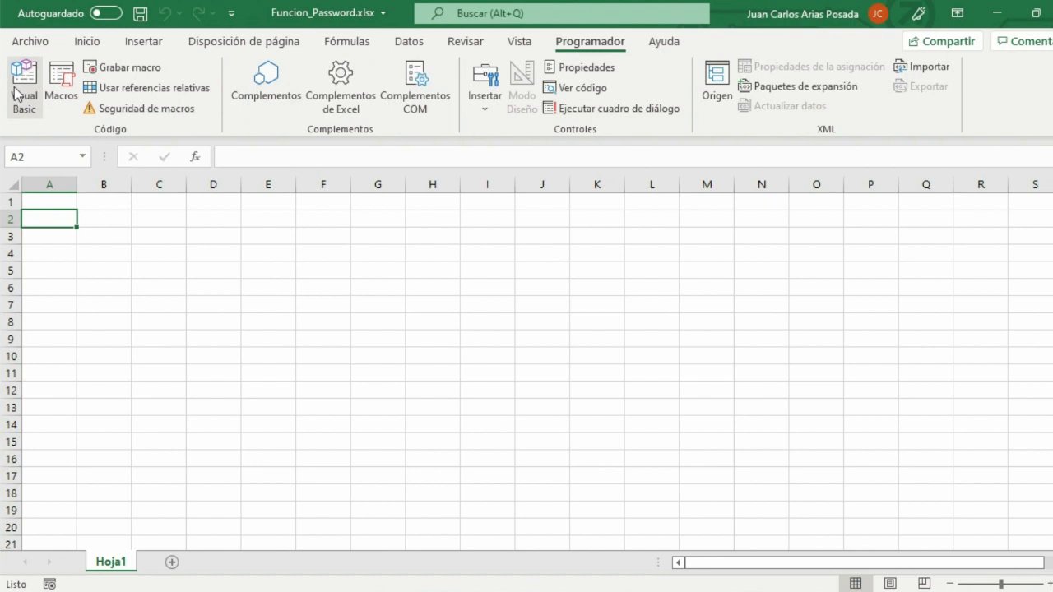
Launch Visual Basic from the Programador tab to view the Plan 6 por Diario VBAProject
left_click(15, 92)
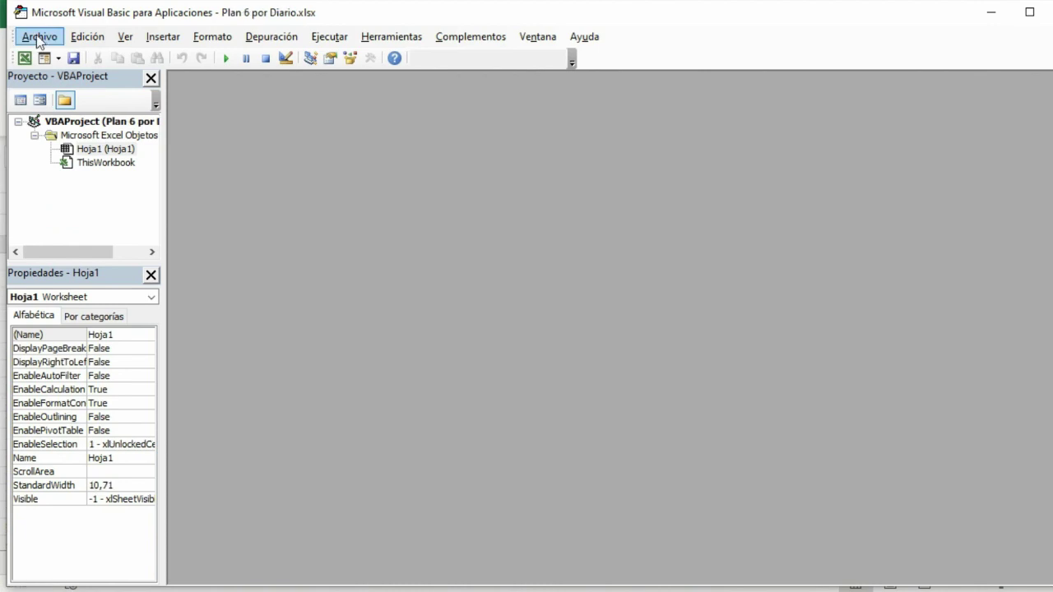
left_click(39, 39)
Import Descubrir_password.bas from the Desproteger Excel folder via Importar archivo
left_click(51, 77)
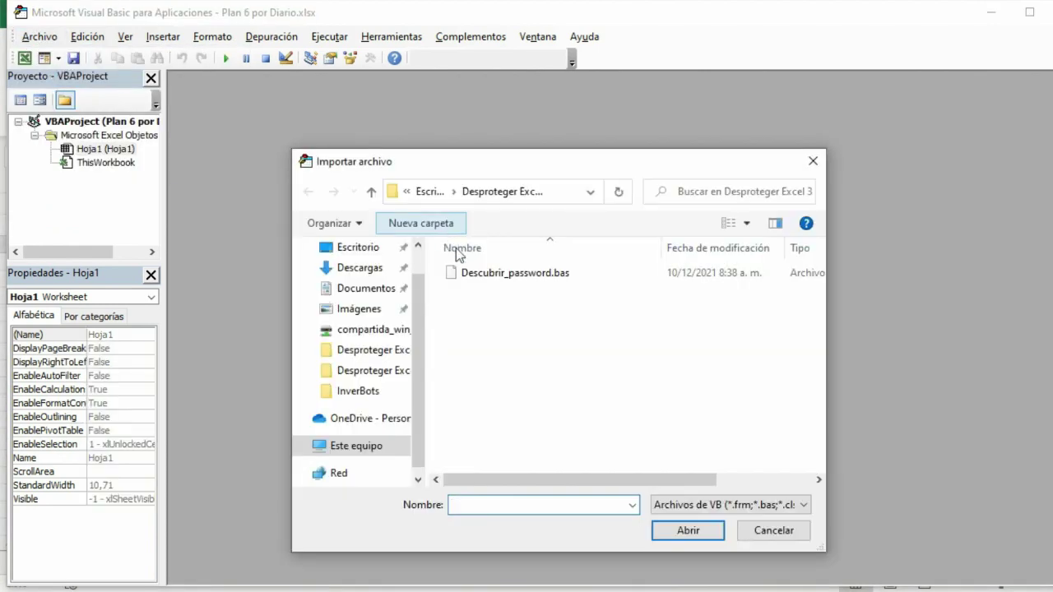
left_click(499, 277)
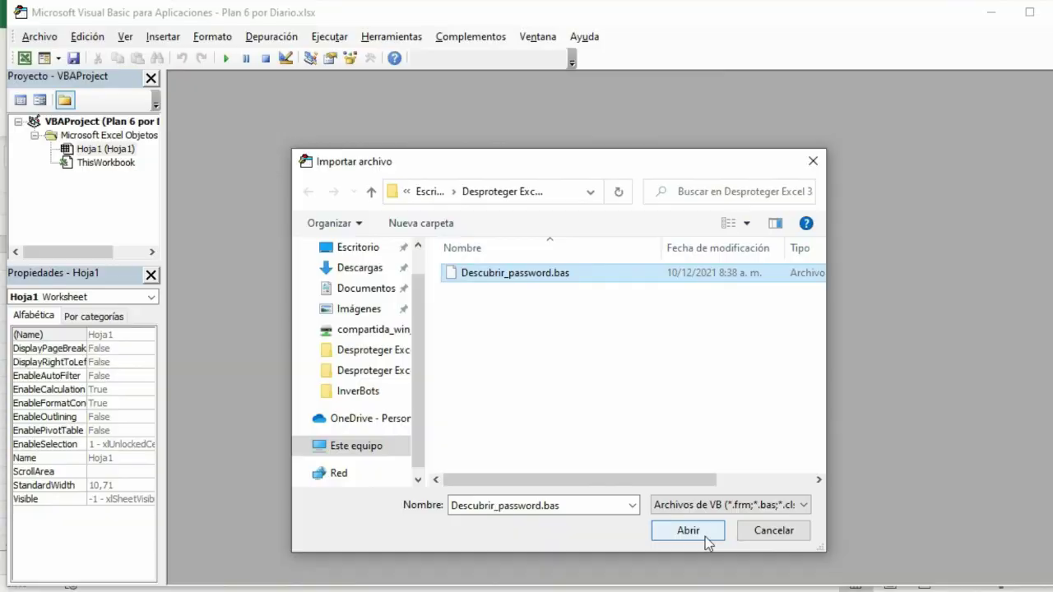
left_click(705, 536)
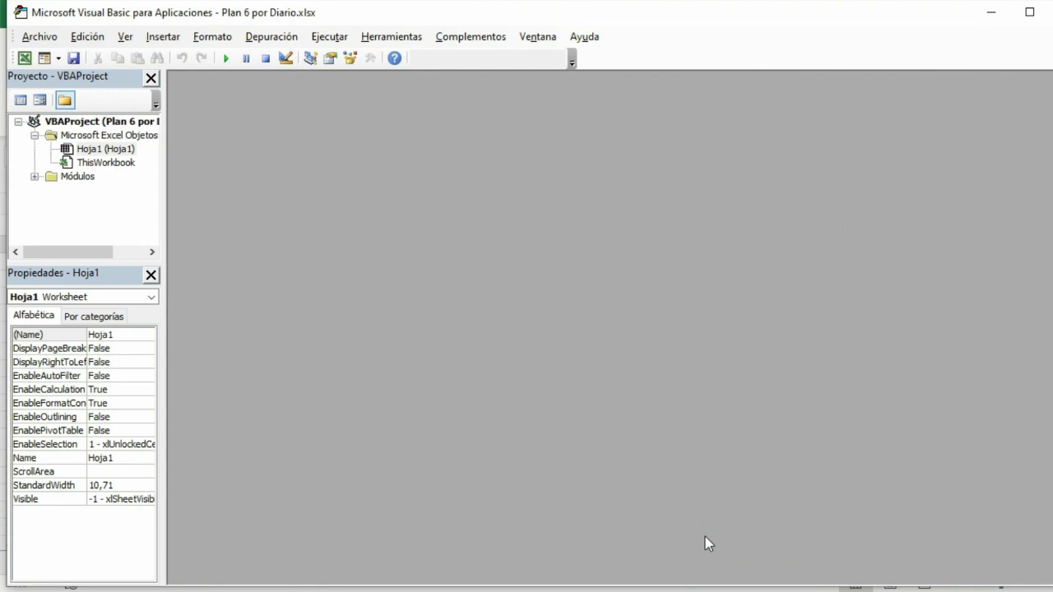
Open Módulo1 under Módulos to view the Descubrir_password code, then minimize the editor
left_click(34, 176)
left_click(95, 191)
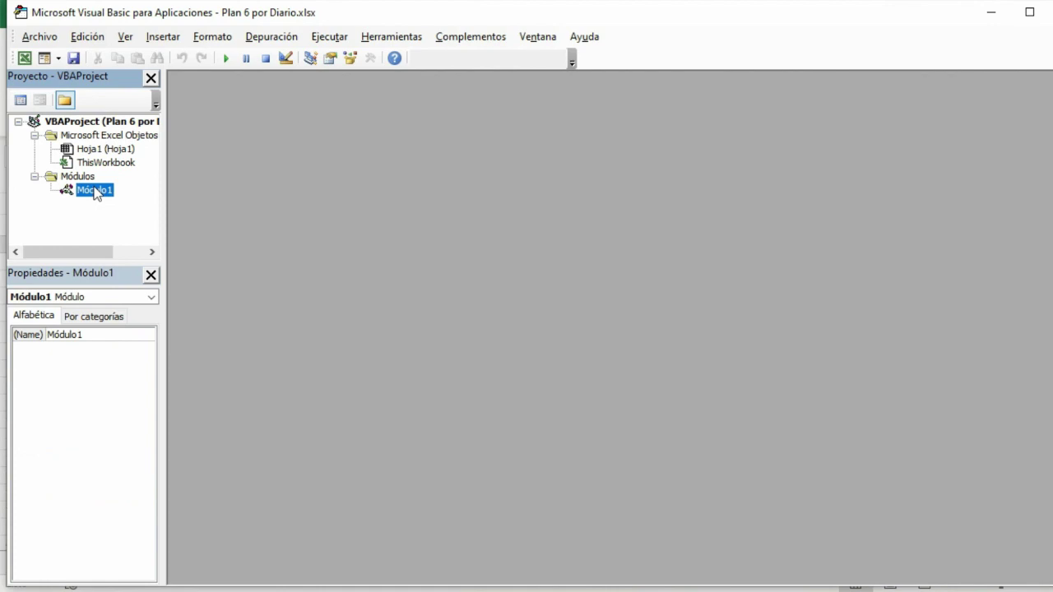
double_click(95, 191)
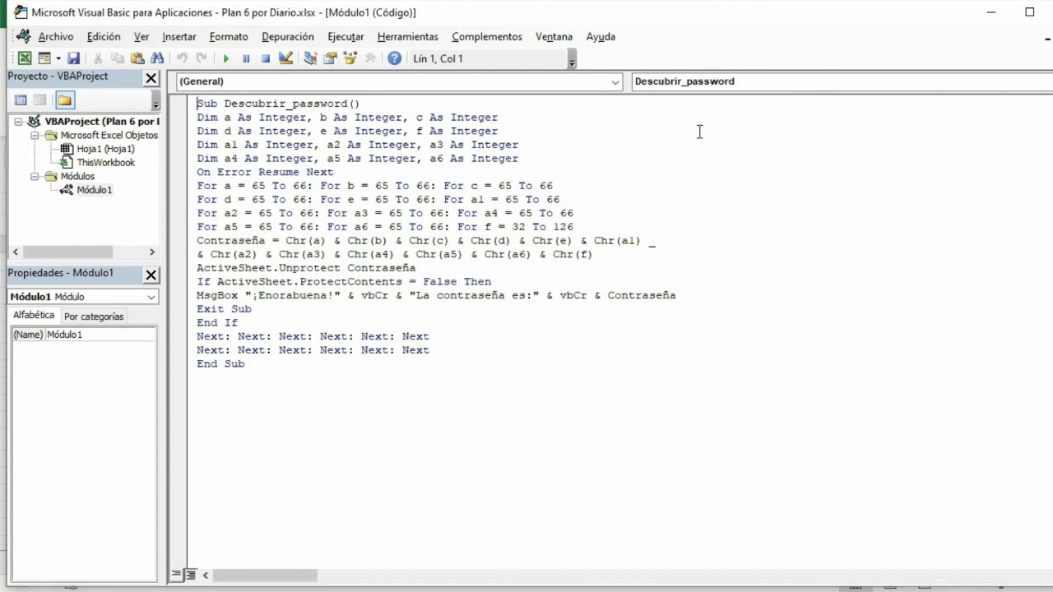
left_click(1008, 17)
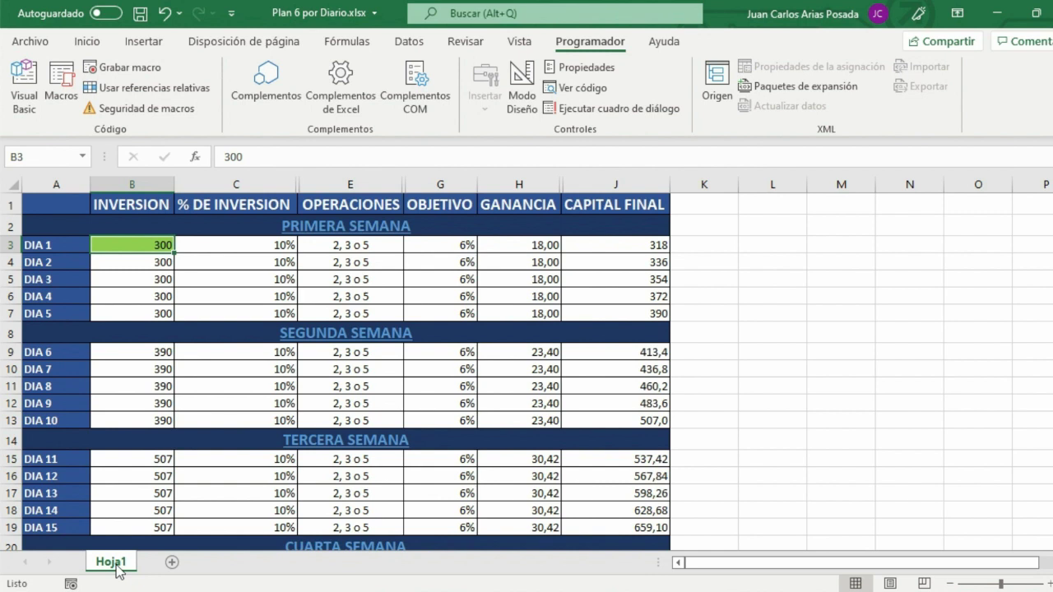
Run the Descubrir_password macro and dismiss the message revealing the recovered password
left_click(60, 86)
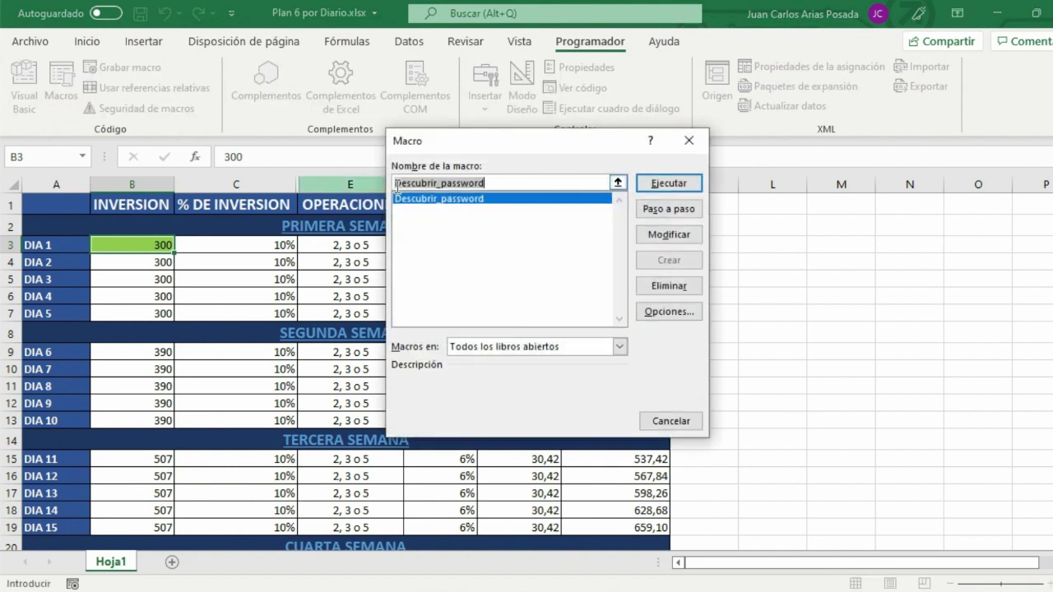
left_click(461, 201)
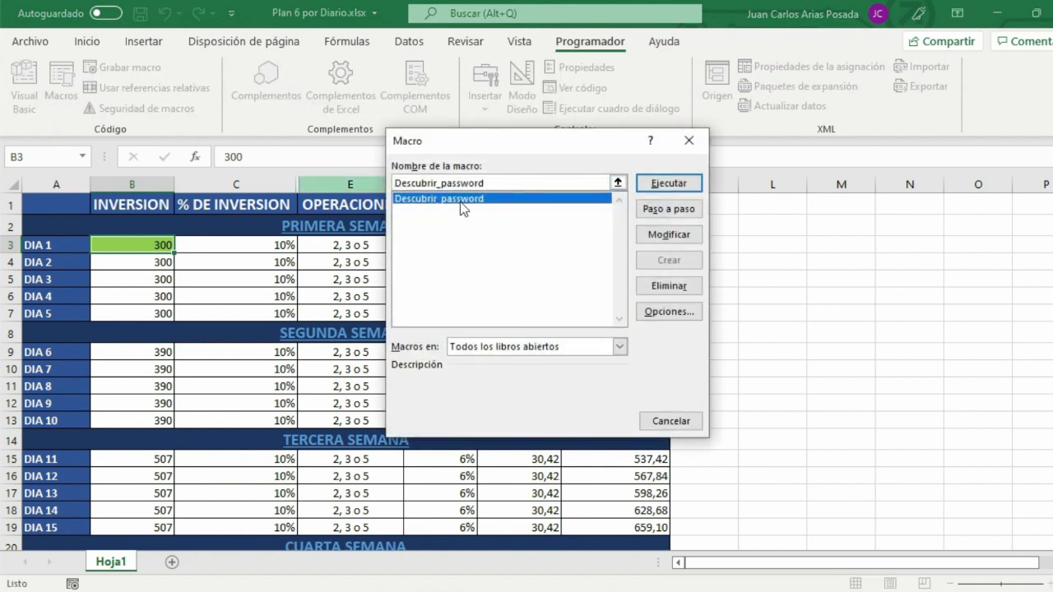
left_click(663, 184)
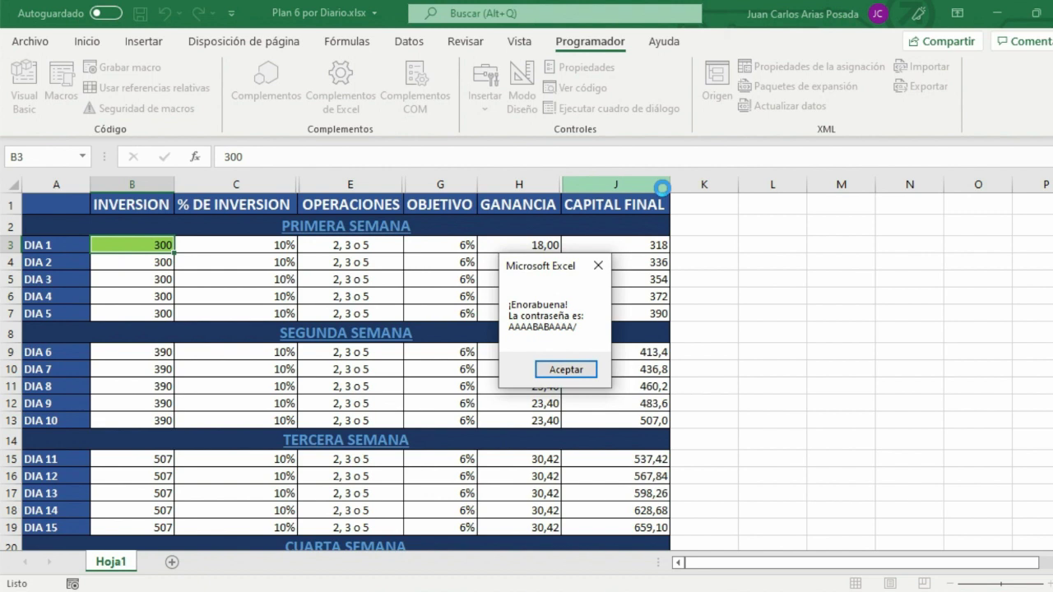
key("Return")
left_click(163, 292)
Check the formulas in cells B4, B5 and B3, then save the workbook with Ctrl+S
left_click(149, 268)
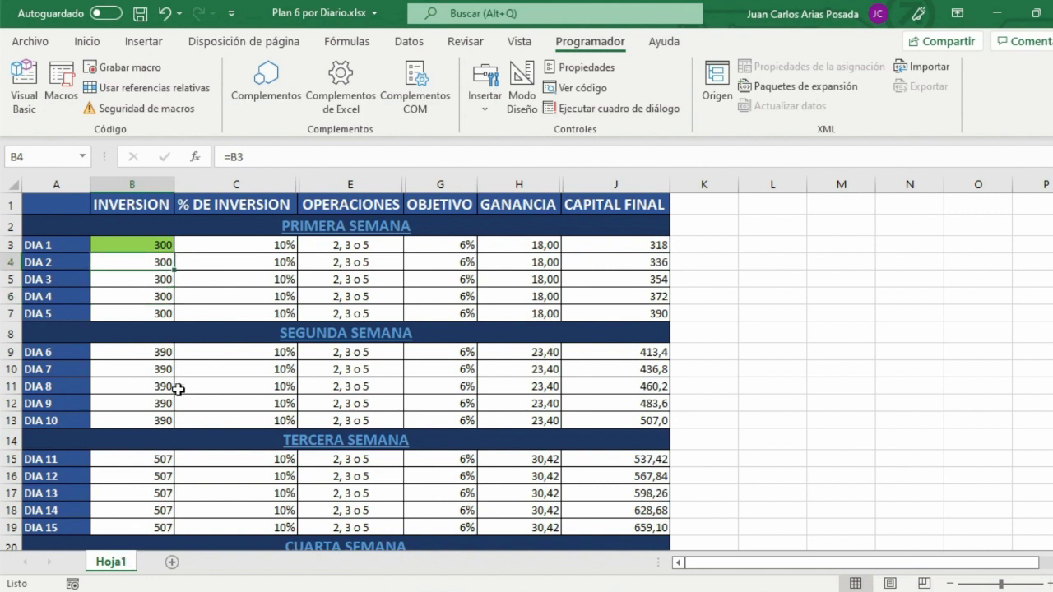
left_click(225, 282)
left_click(167, 281)
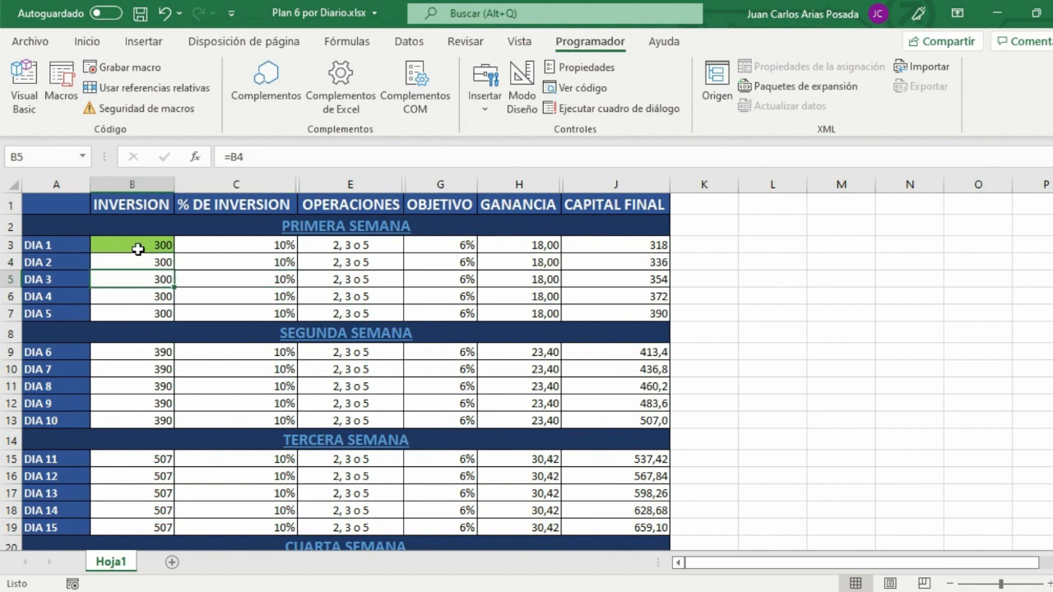
left_click(139, 249)
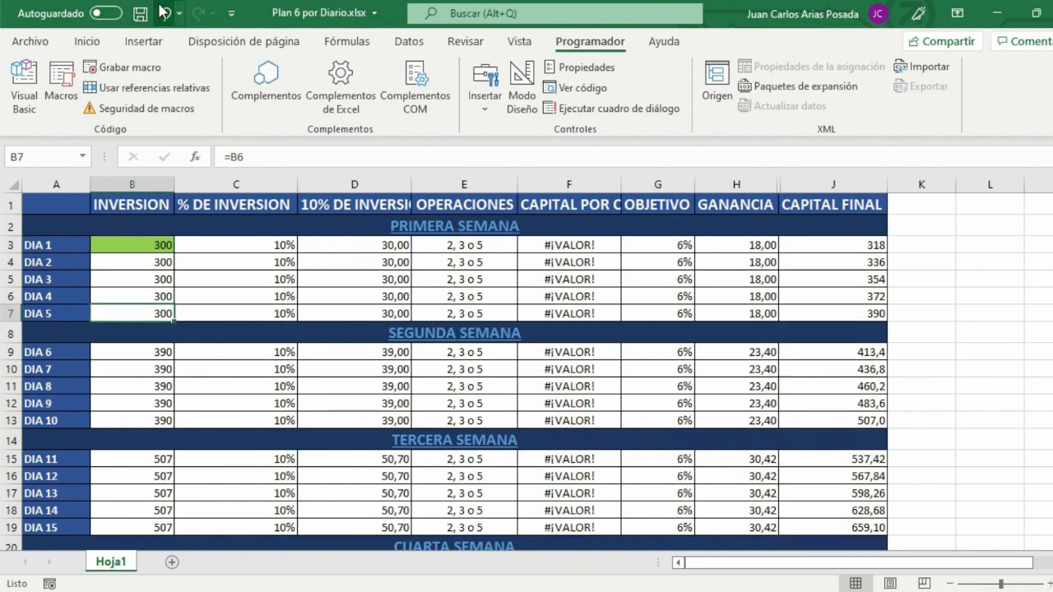
key("ctrl+s")
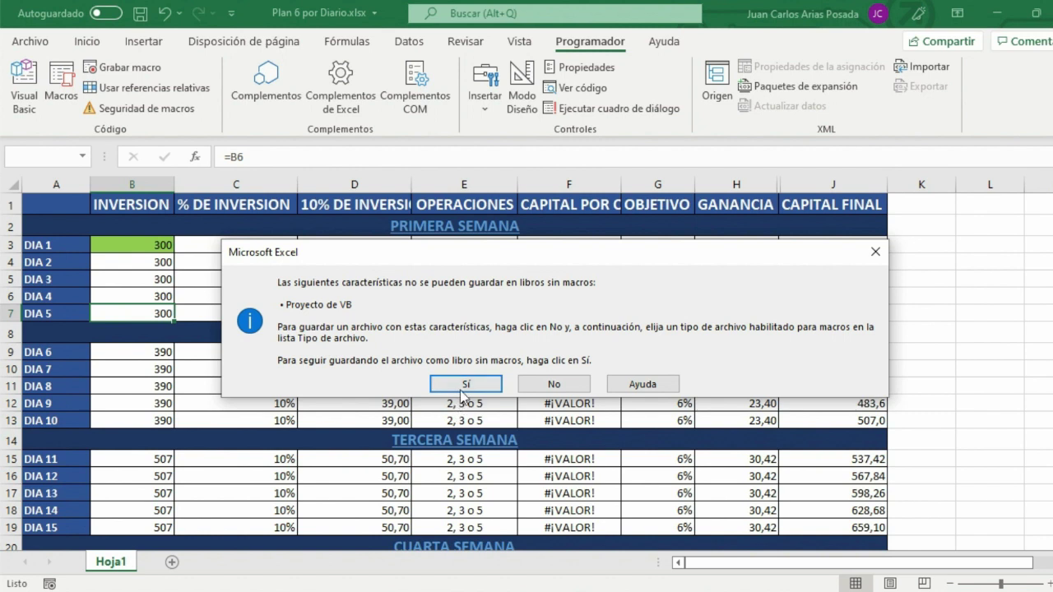
Accept the Sí option to save without macros, then close the Excel window
left_click(466, 383)
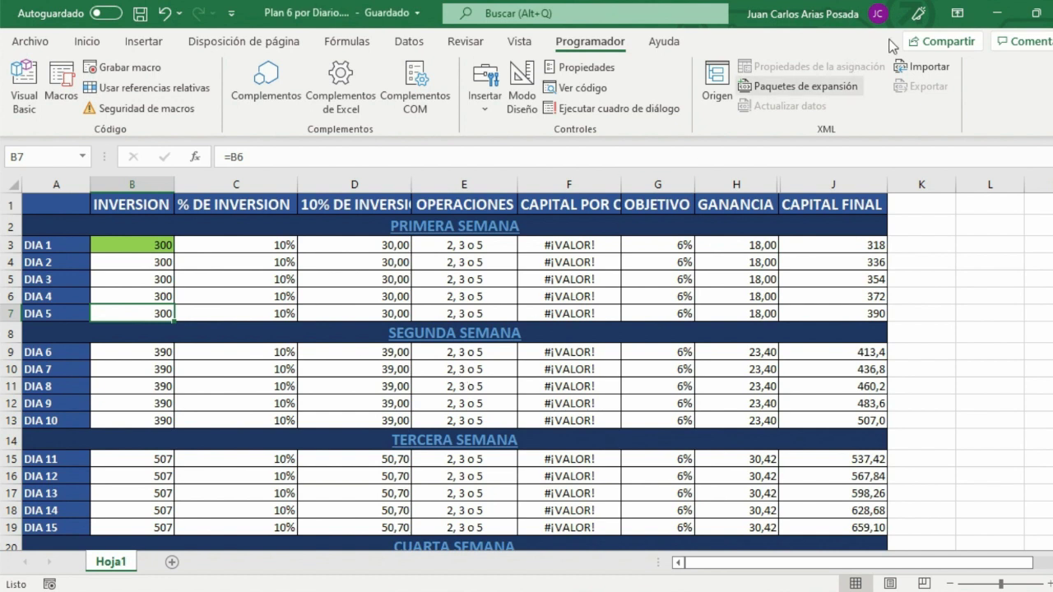
left_click(1043, 12)
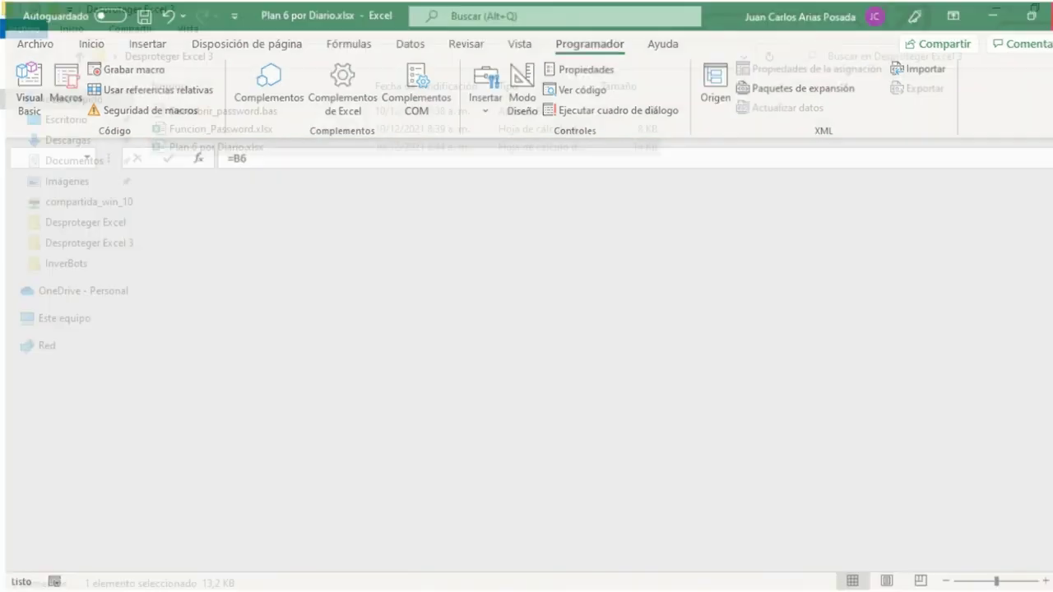